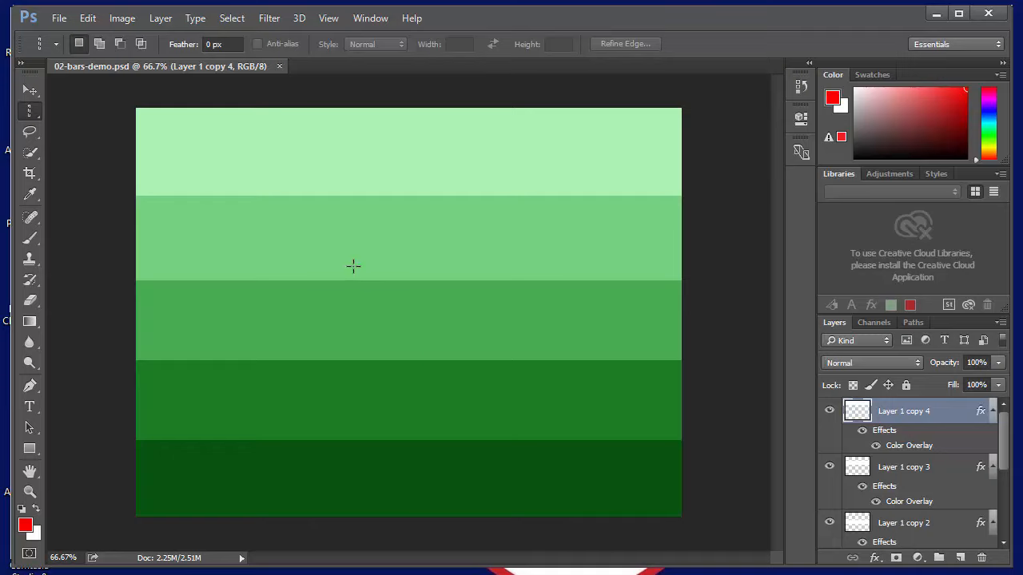
- Close the 02-bars-demo.psd document and create a new 1200 × 900 pixel document
left_click(279, 67)
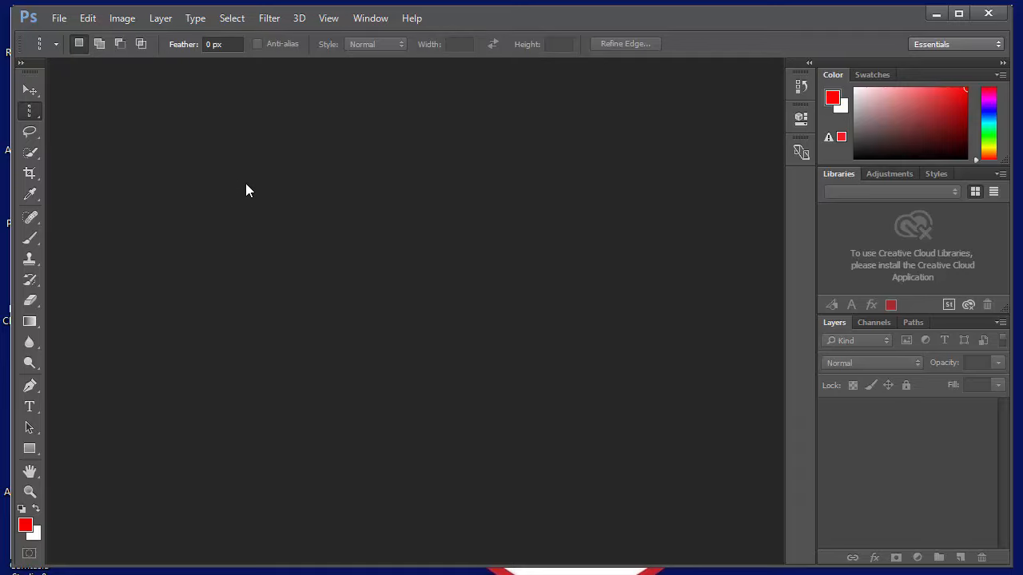
left_click(59, 18)
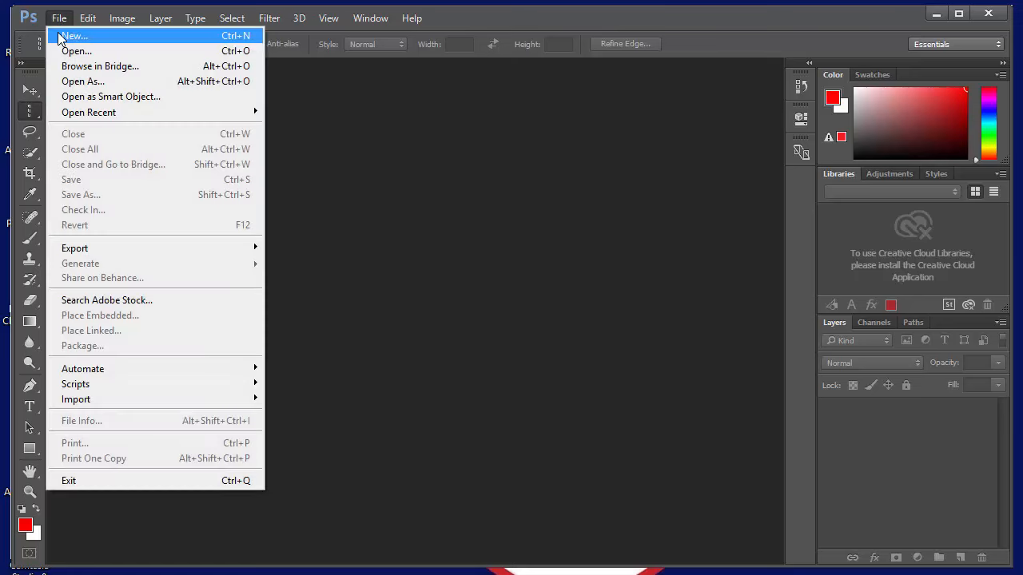
left_click(57, 35)
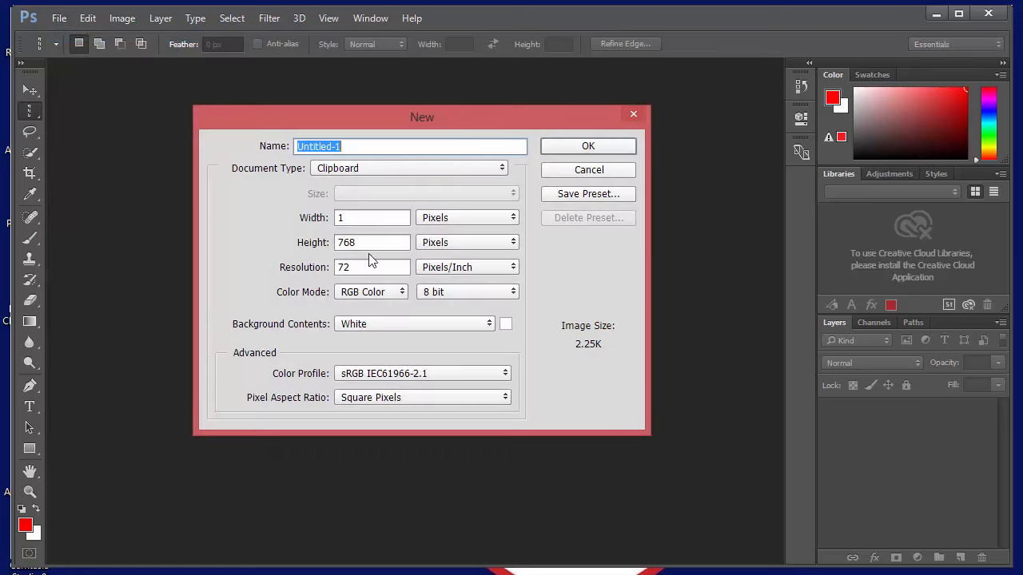
left_click(339, 219)
left_click_drag(340, 220, 295, 221)
type("1200")
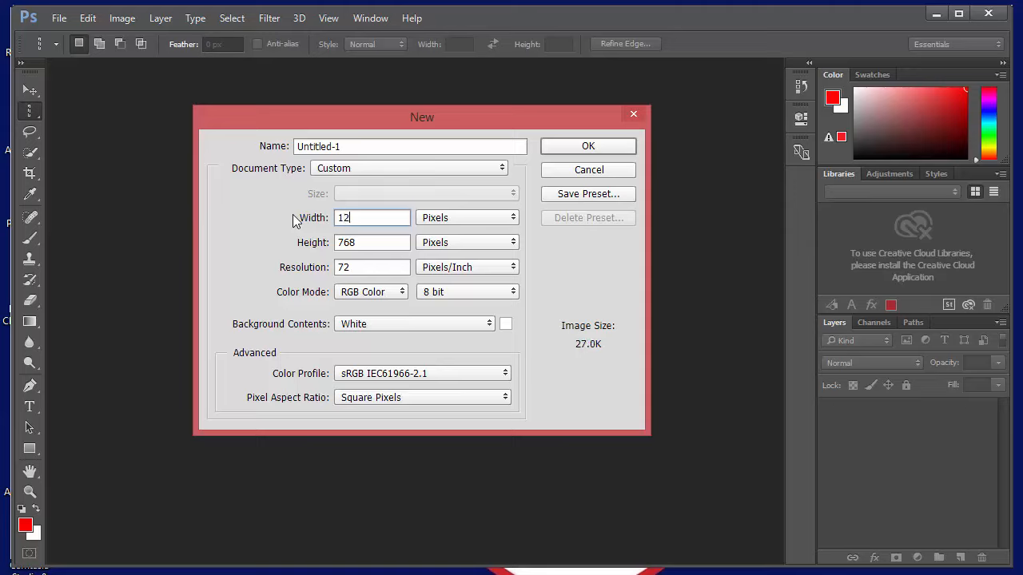
key("Tab")
key("Tab")
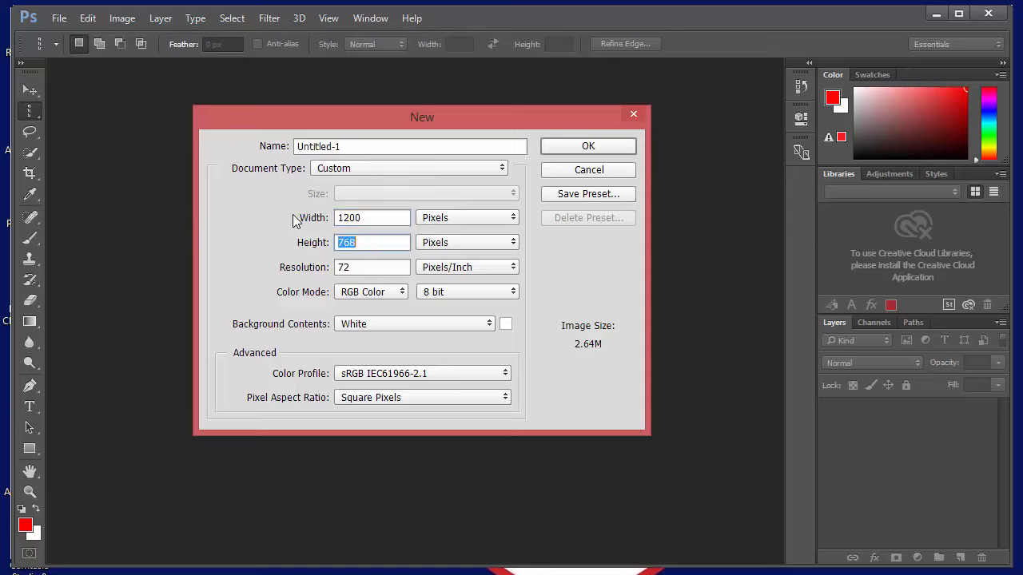
type("900")
left_click(617, 150)
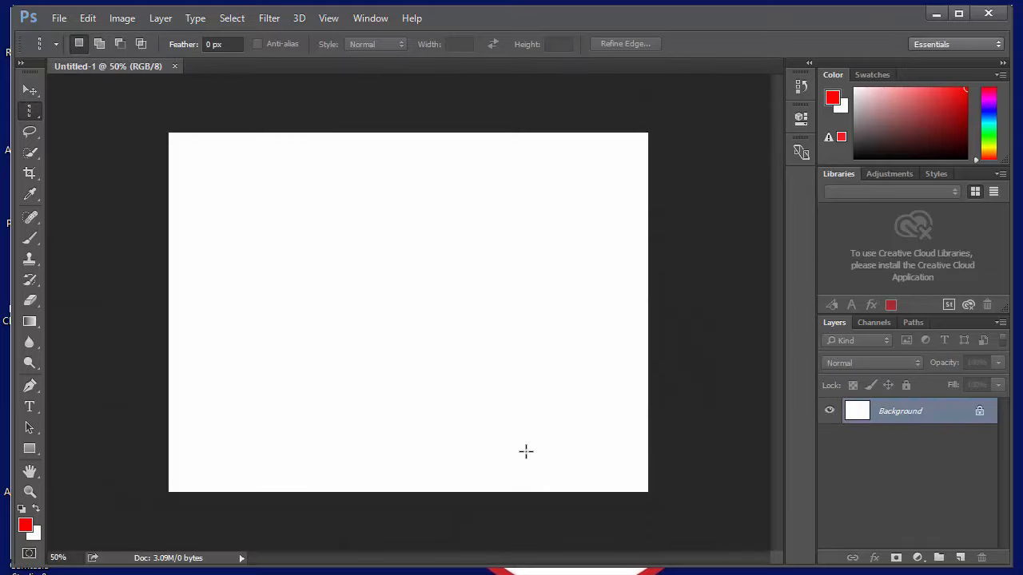
- Fill the whole Background layer with a dark green colour (H 113, S 100, B 35)
left_click(87, 17)
left_click(160, 245)
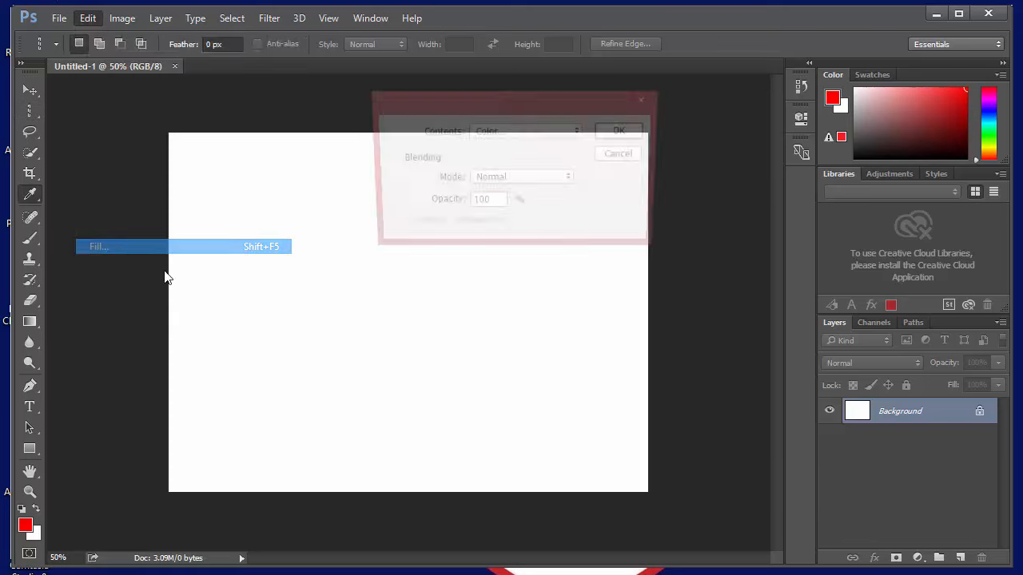
left_click(479, 135)
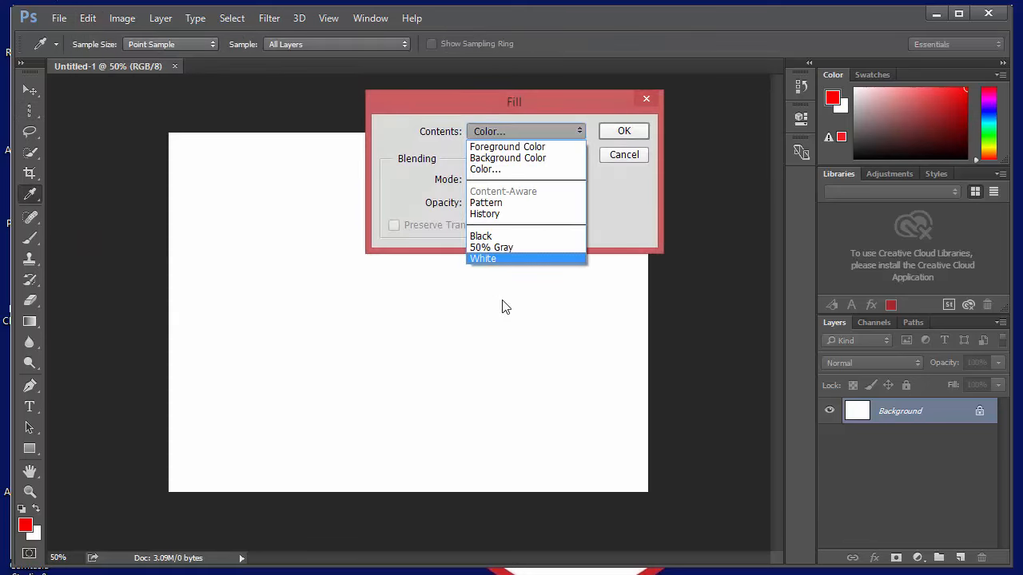
left_click(495, 169)
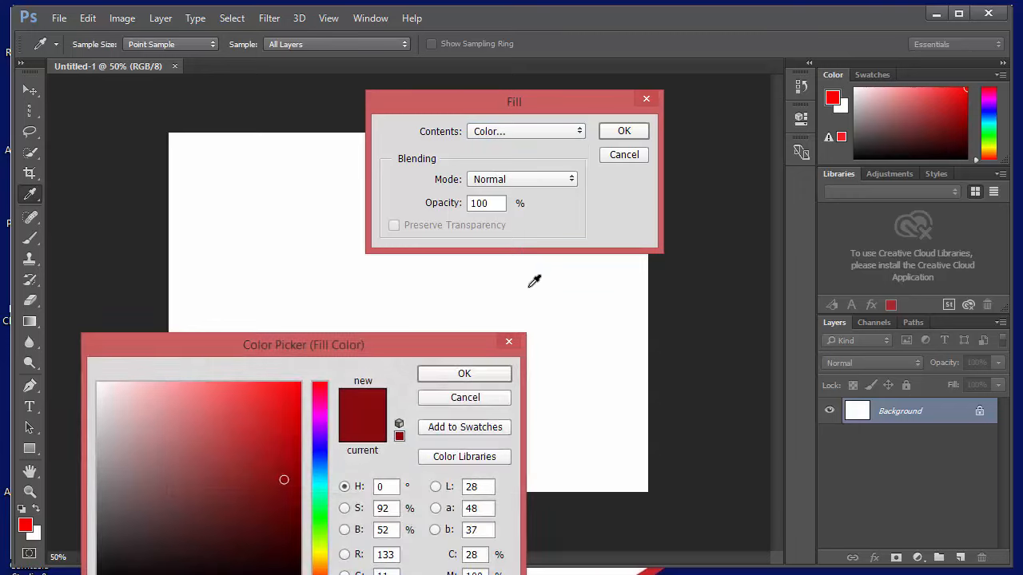
left_click(320, 523)
left_click(292, 507)
left_click(301, 513)
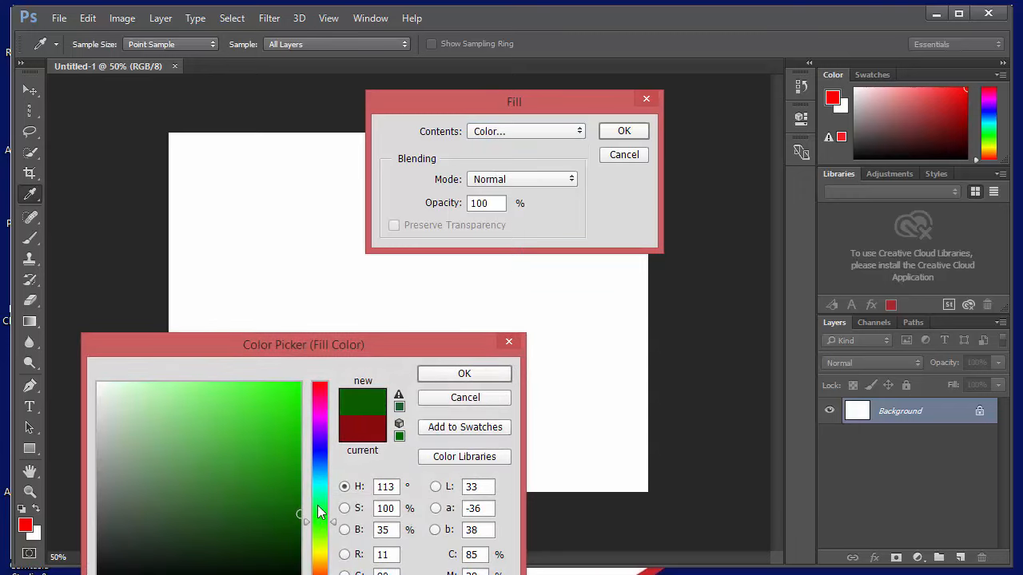
left_click(464, 373)
left_click(632, 131)
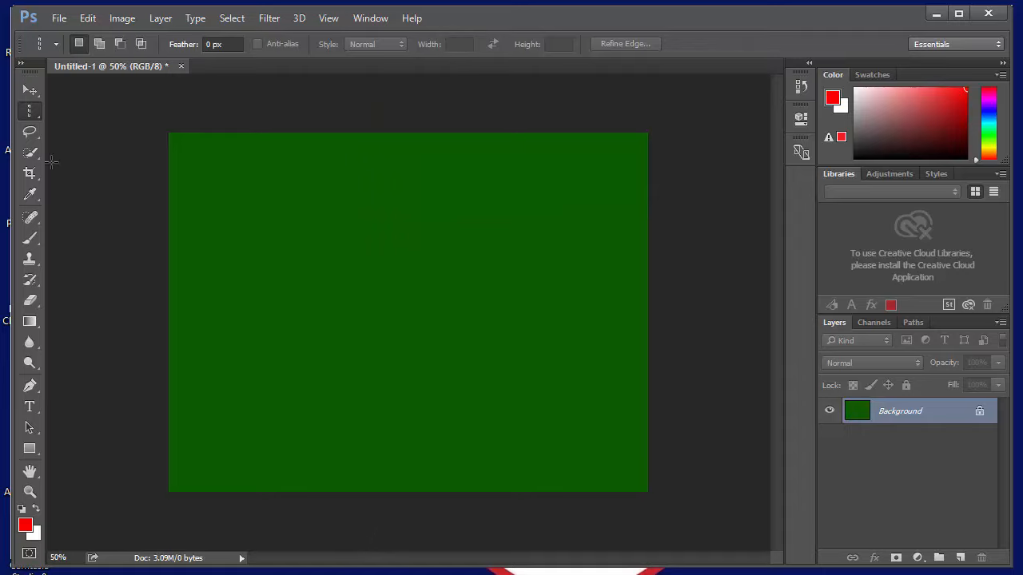
- Select a full-width horizontal band in the lower part of the canvas, above the bottom strip, using the Rectangular Marquee tool
right_click(29, 110)
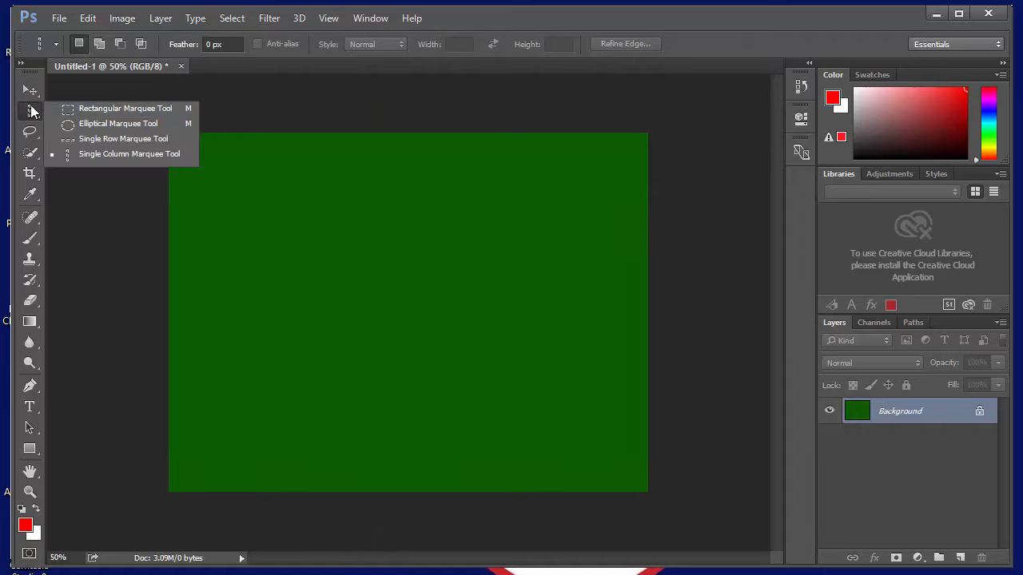
left_click(81, 110)
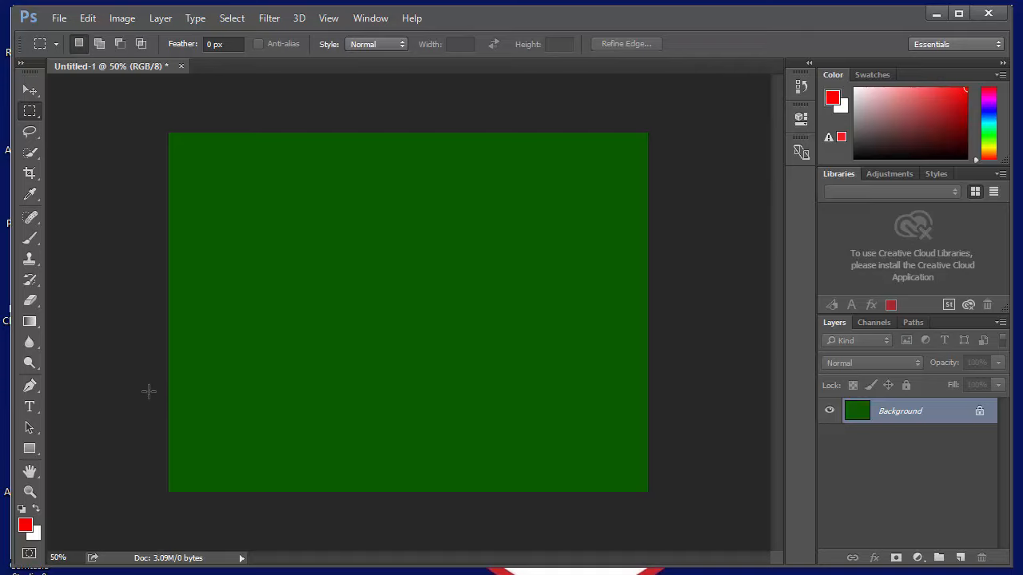
left_click_drag(144, 383, 703, 414)
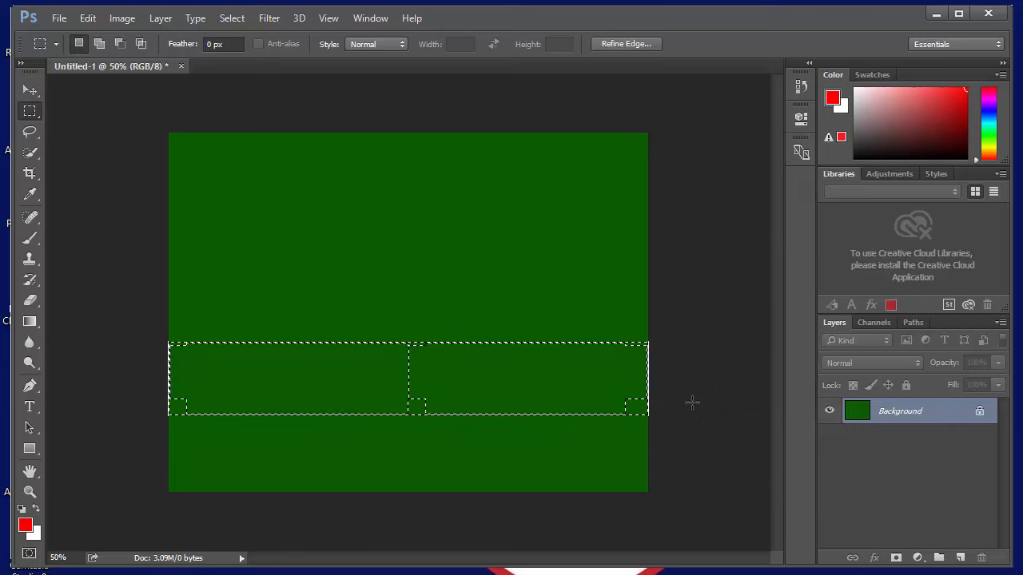
- Fill the selected band with a medium green colour (H 113, S 73, B 58)
left_click(90, 19)
left_click(103, 247)
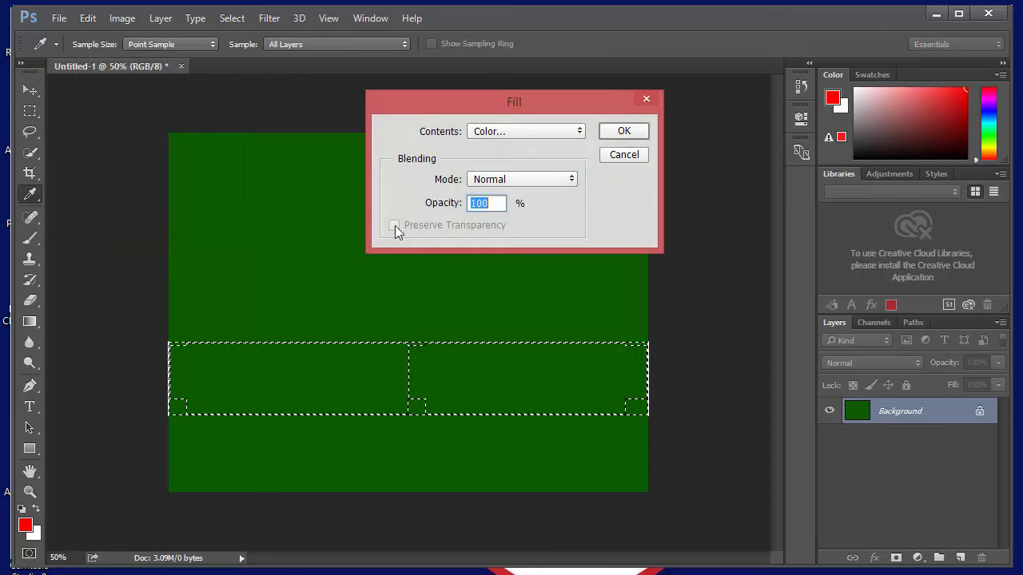
left_click(537, 134)
left_click(497, 171)
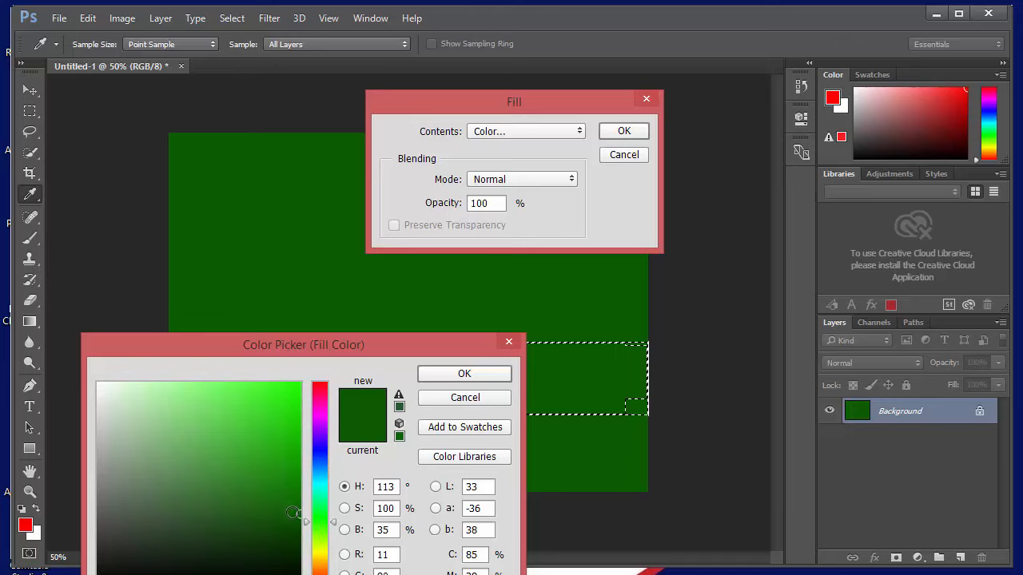
left_click_drag(294, 513, 263, 487)
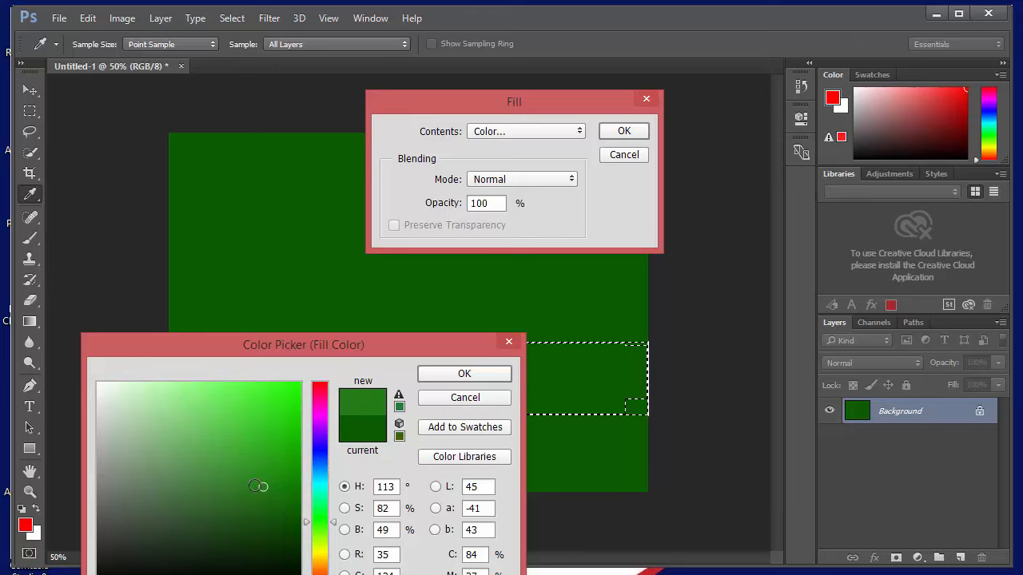
left_click_drag(268, 489, 245, 467)
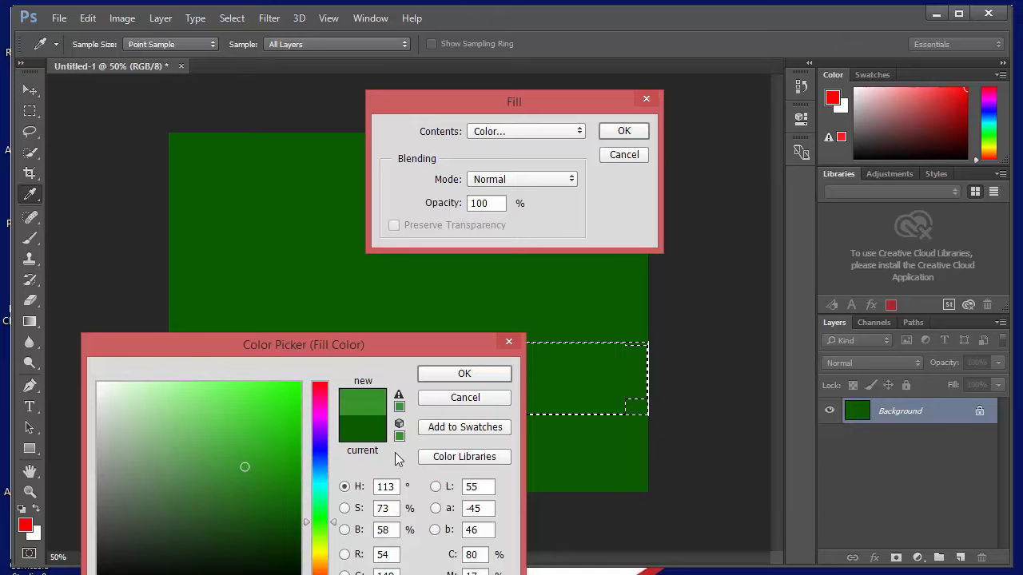
left_click(438, 375)
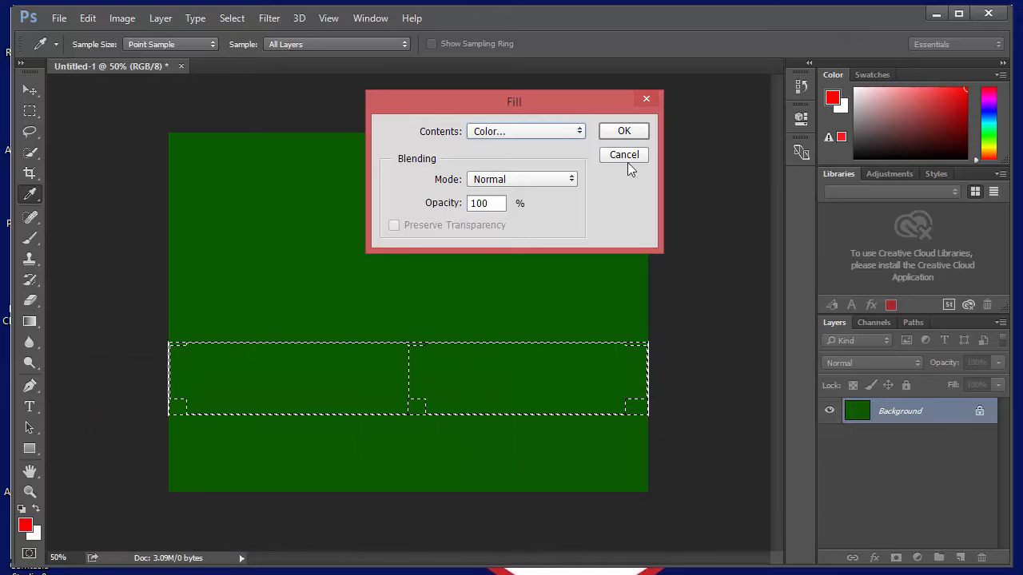
left_click(624, 132)
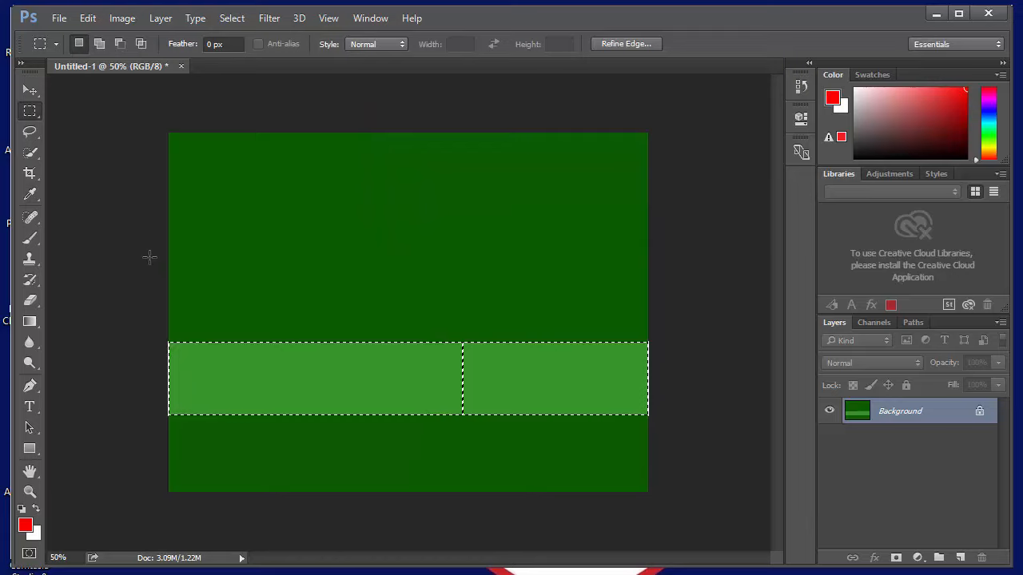
- Select a full-width band overlapping the upper part of the medium green bar and fill it with light green (H 113, S 55, B 75)
left_click_drag(148, 258, 692, 385)
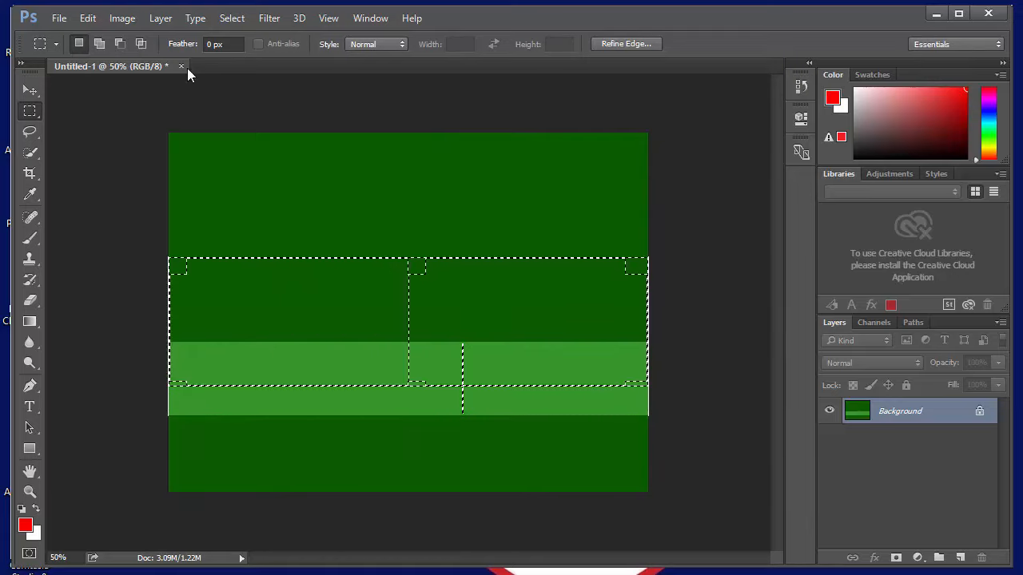
left_click(88, 18)
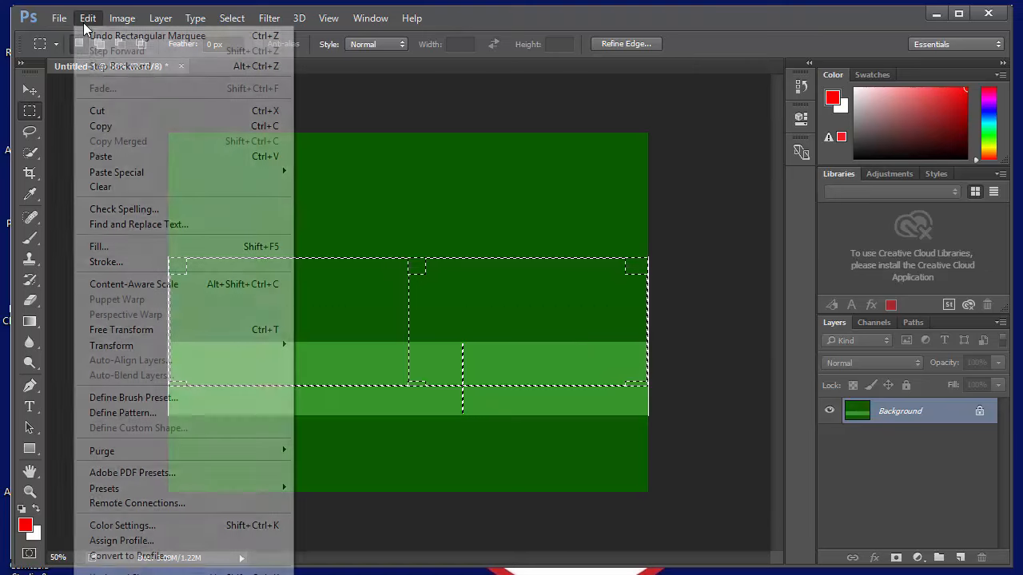
left_click(125, 249)
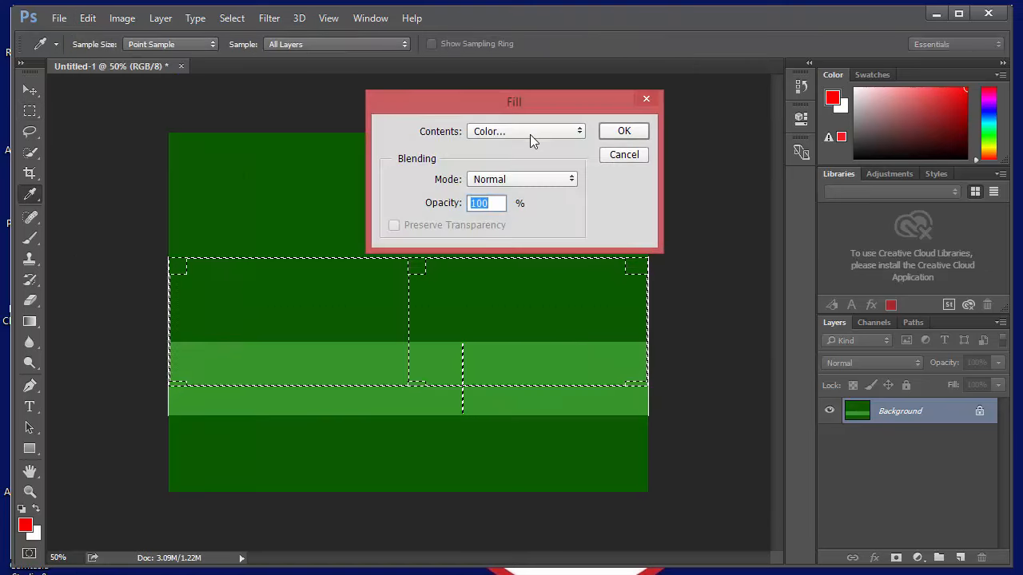
left_click(528, 134)
left_click(502, 170)
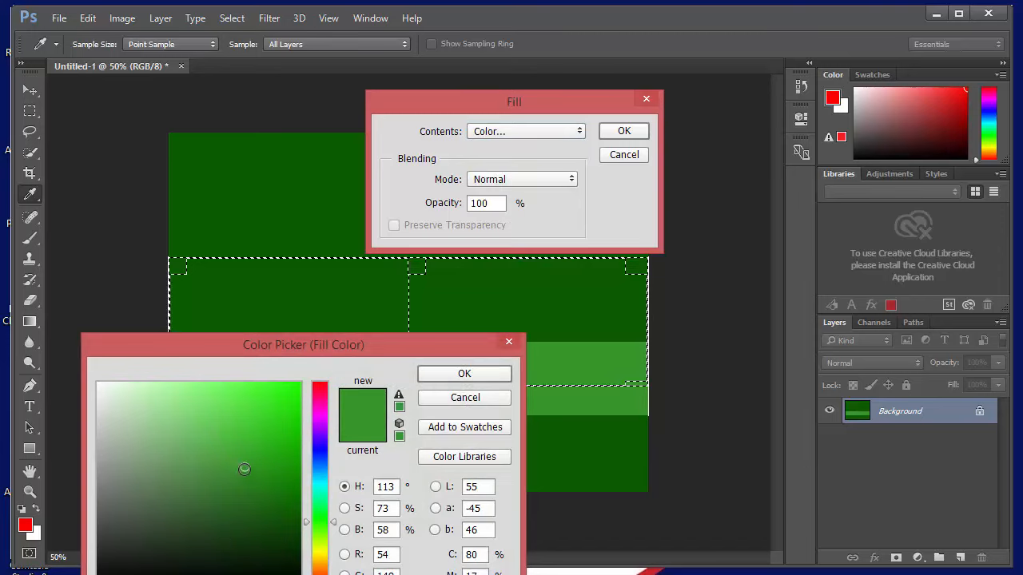
left_click_drag(245, 467, 207, 433)
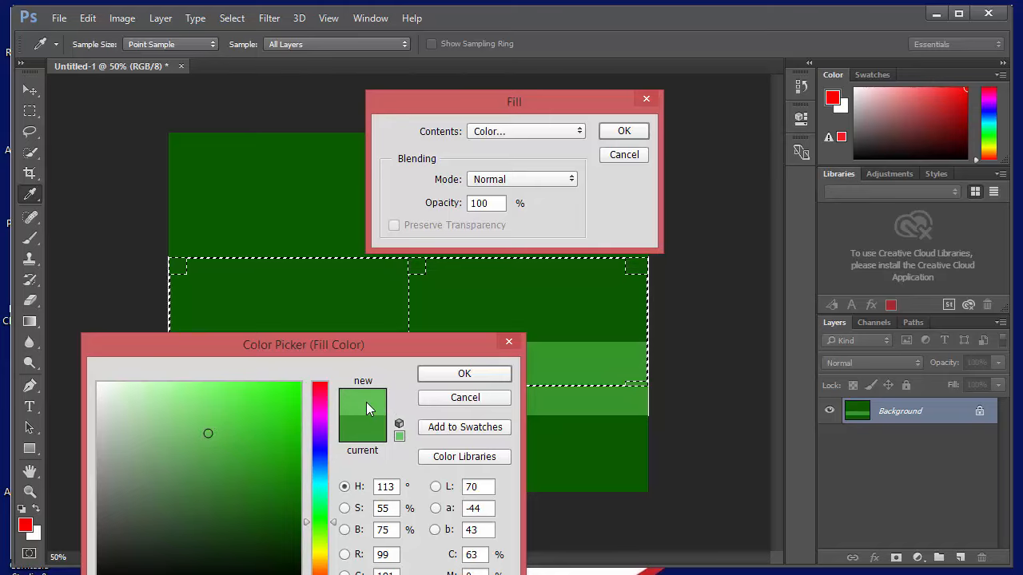
left_click(464, 373)
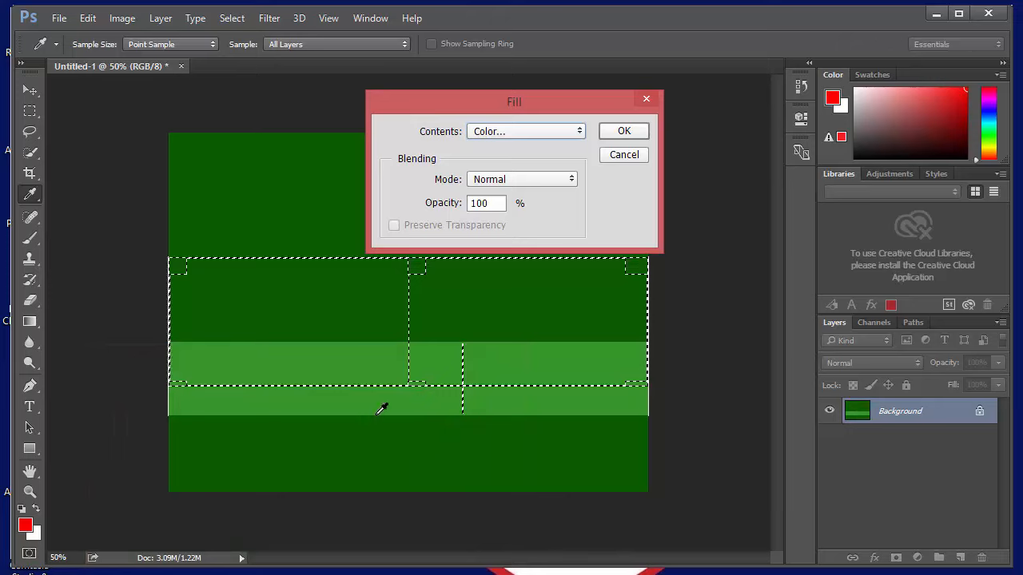
left_click(626, 132)
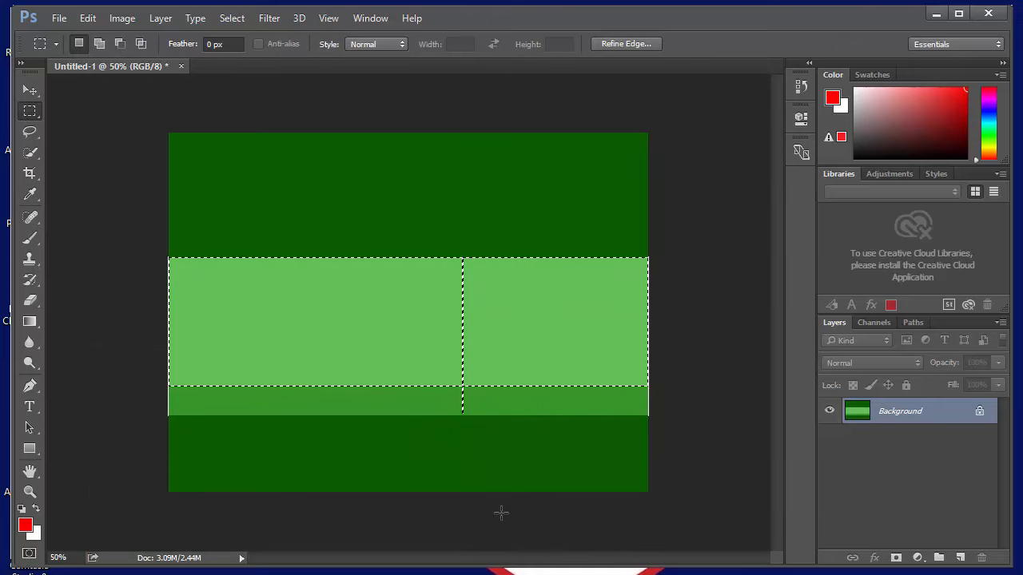
- Undo the light green fill and its overlapping selection, and clear the remaining selection
key("ctrl+z")
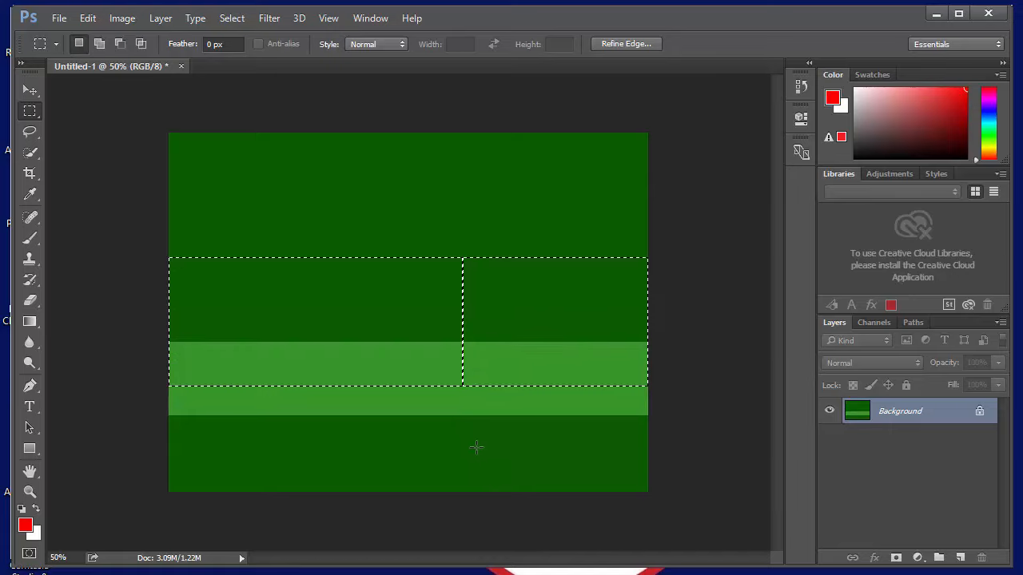
key("ctrl+alt+z")
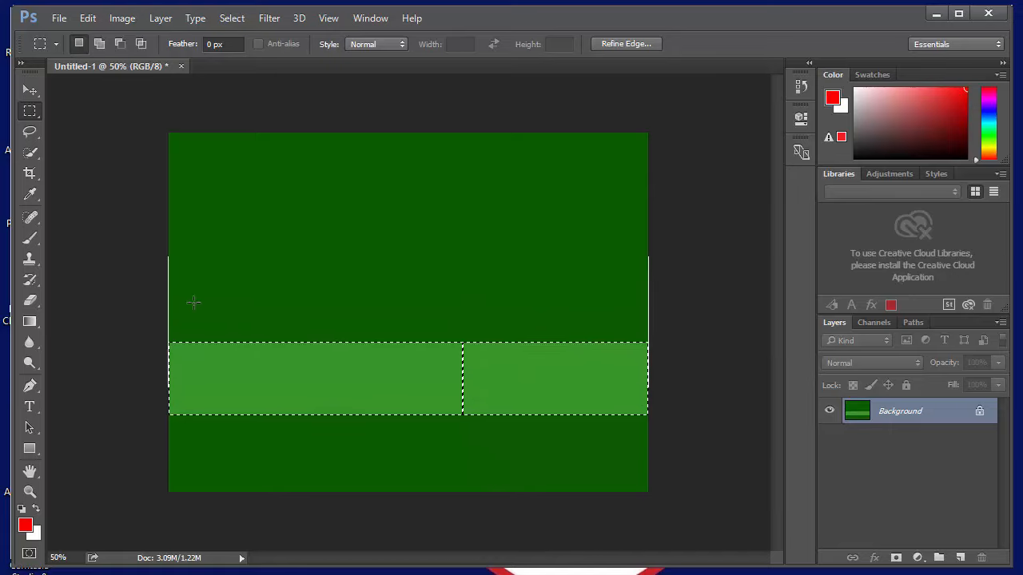
key("ctrl+alt+z")
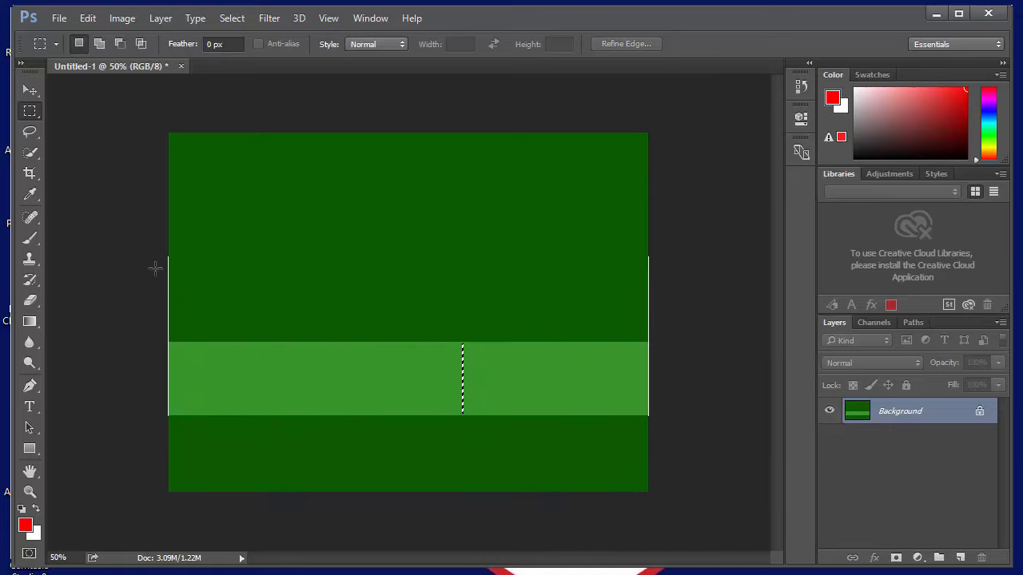
- Select a full-width band ending at the medium green bar's upper edge and fill it with the last used light green
left_click_drag(153, 260, 679, 343)
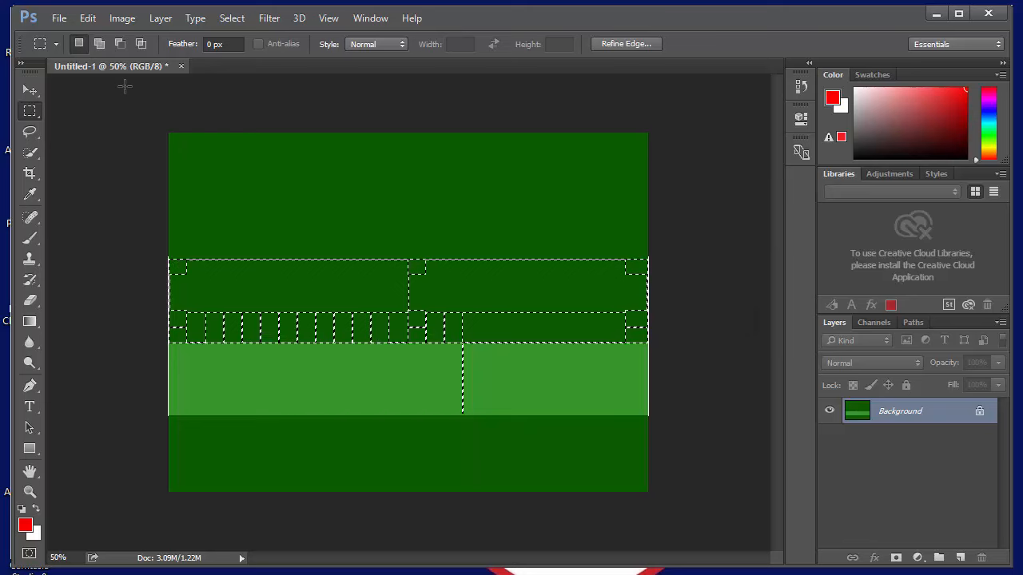
left_click(88, 18)
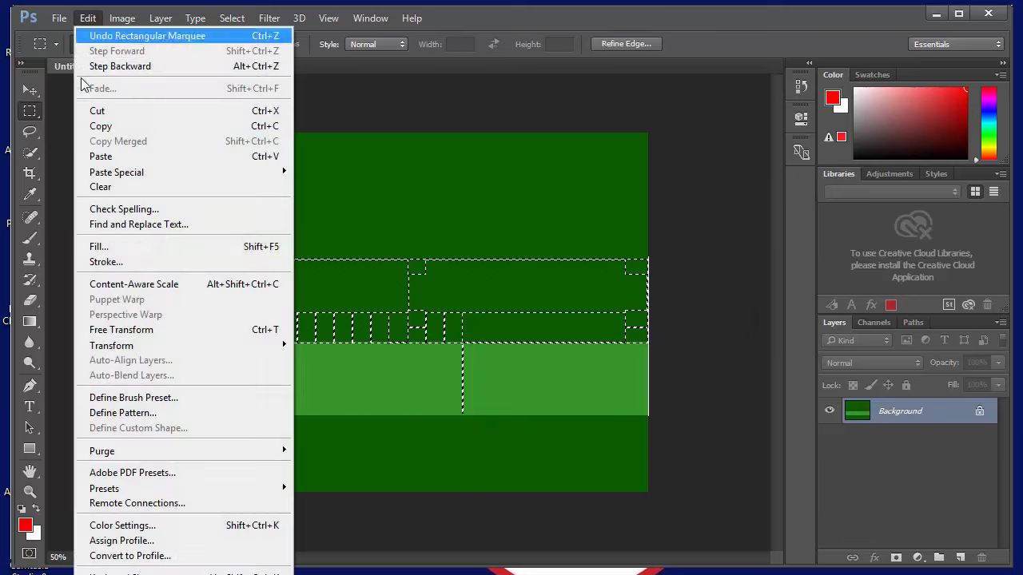
left_click(109, 249)
left_click(621, 130)
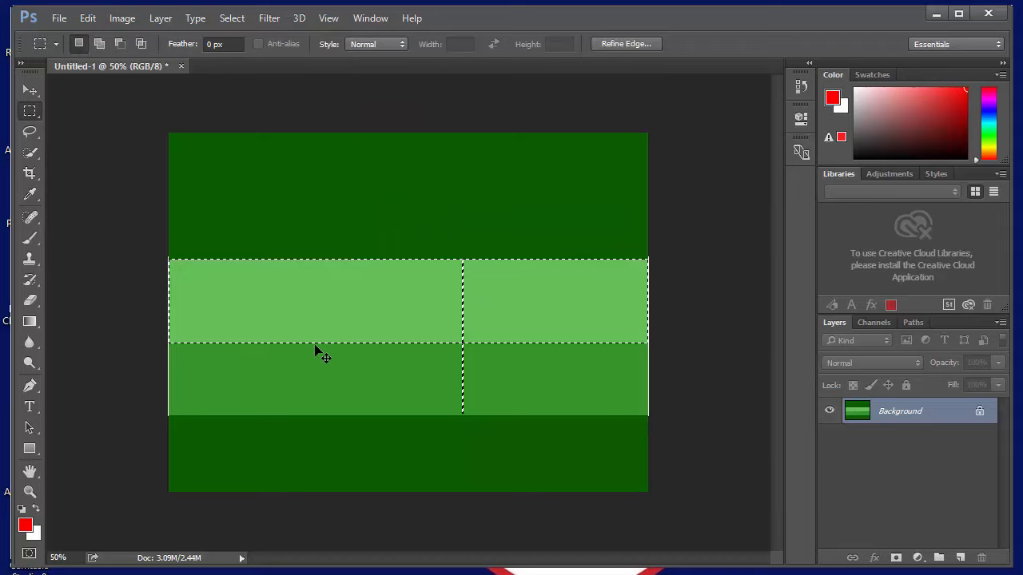
- Replace the selection with a full-width band ending at the light green bar's upper edge and fill it with lighter green (H 113, S 43, B 83)
key("ctrl+d")
left_click_drag(144, 185, 712, 258)
left_click(90, 18)
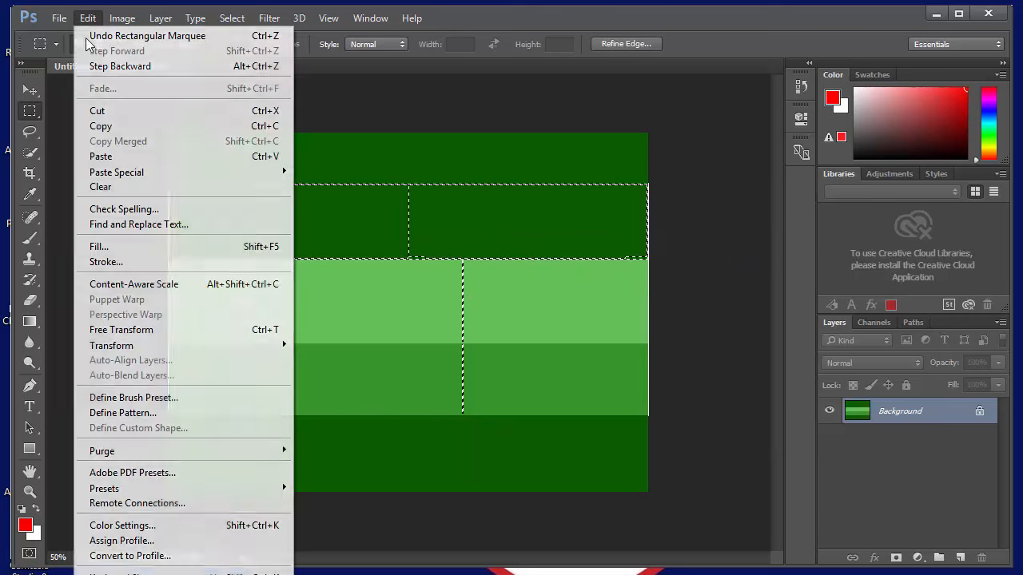
left_click(102, 255)
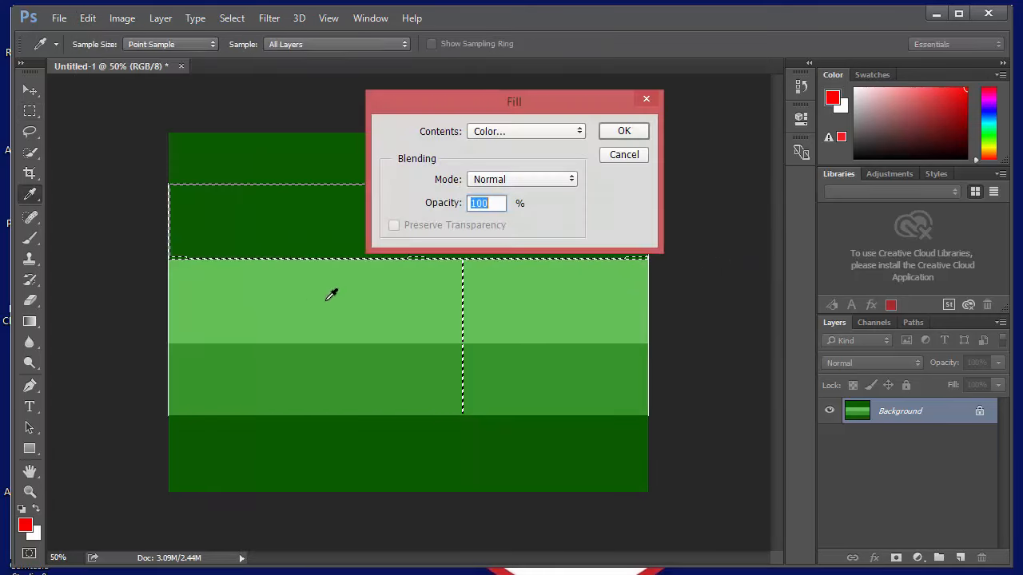
left_click(546, 137)
left_click(485, 168)
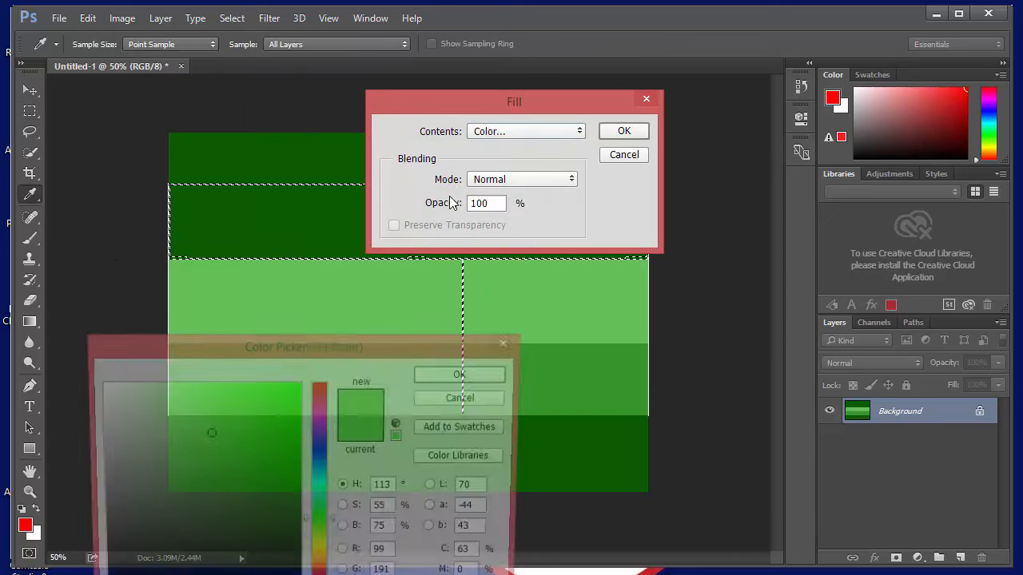
left_click(190, 422)
left_click_drag(189, 422, 184, 417)
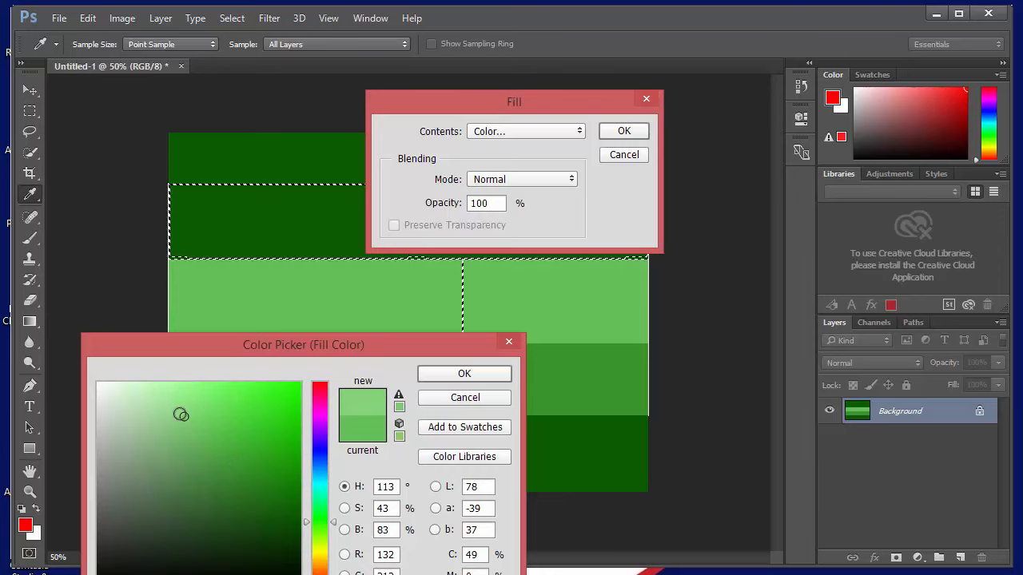
left_click(436, 372)
left_click(625, 133)
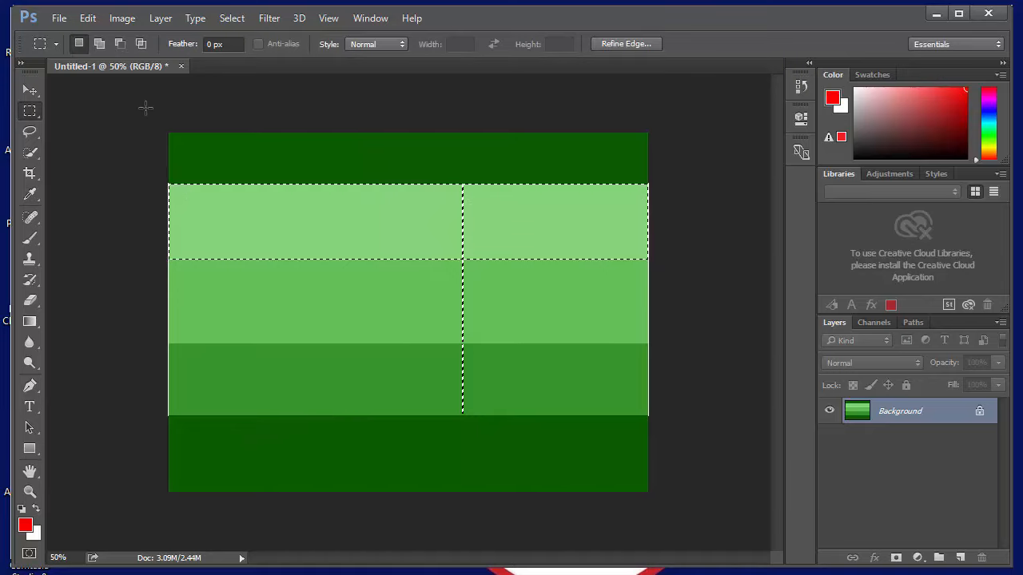
- Select the remaining dark green strip along the canvas's upper edge and fill it with very light green (H 113, S 30, B 96)
left_click_drag(146, 112, 688, 186)
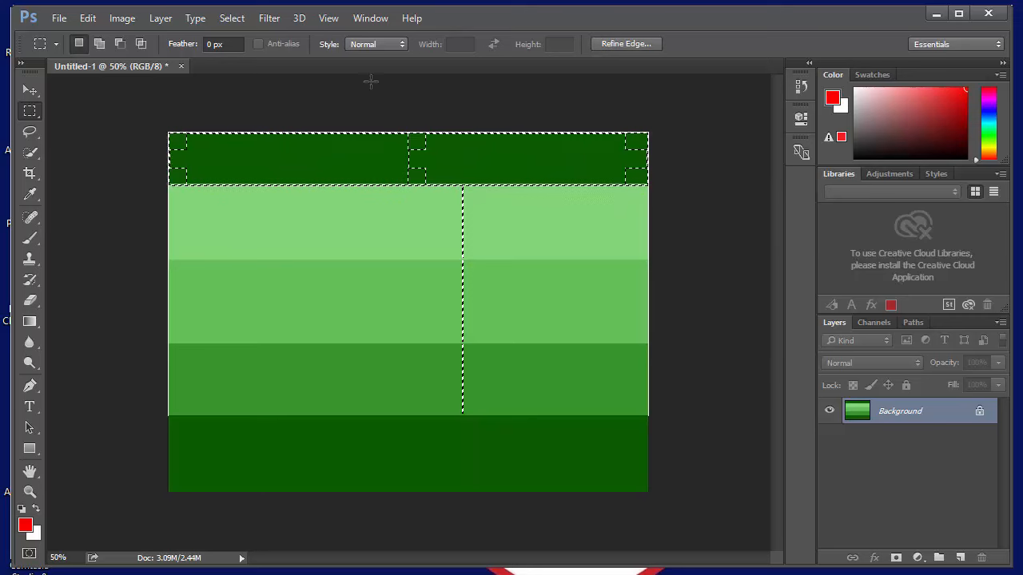
left_click(85, 18)
left_click(96, 245)
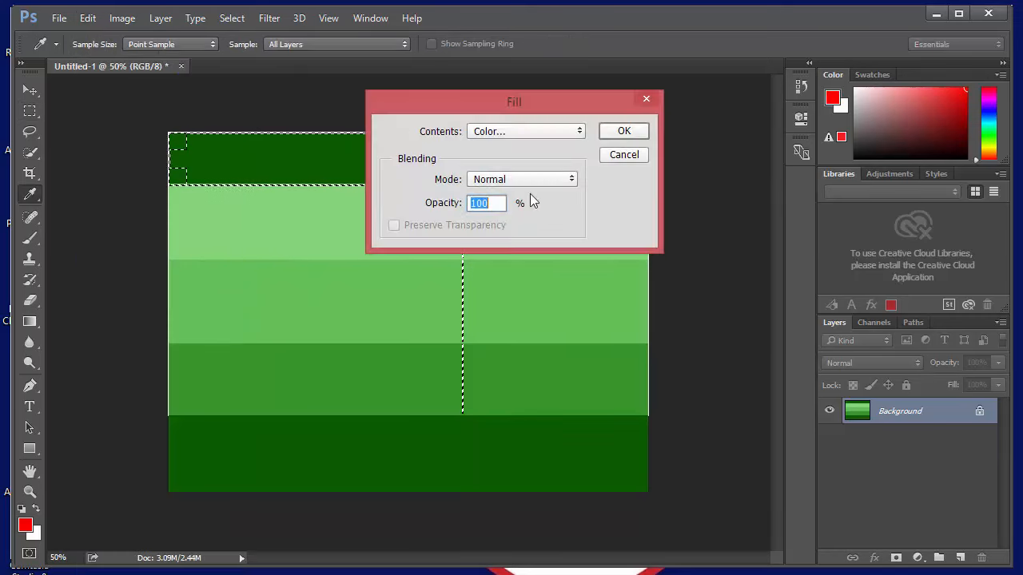
left_click(534, 133)
left_click(511, 170)
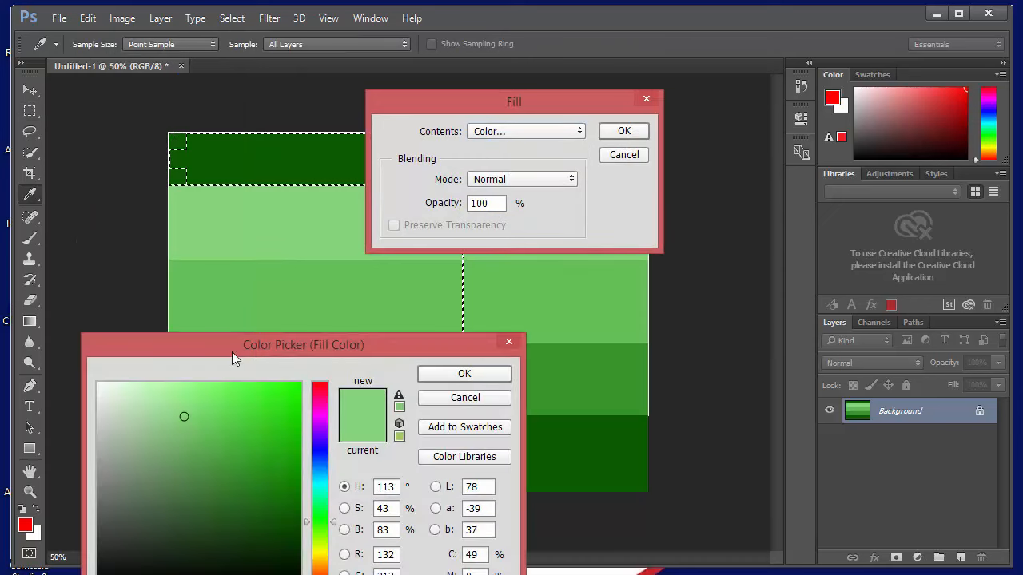
left_click_drag(183, 417, 156, 391)
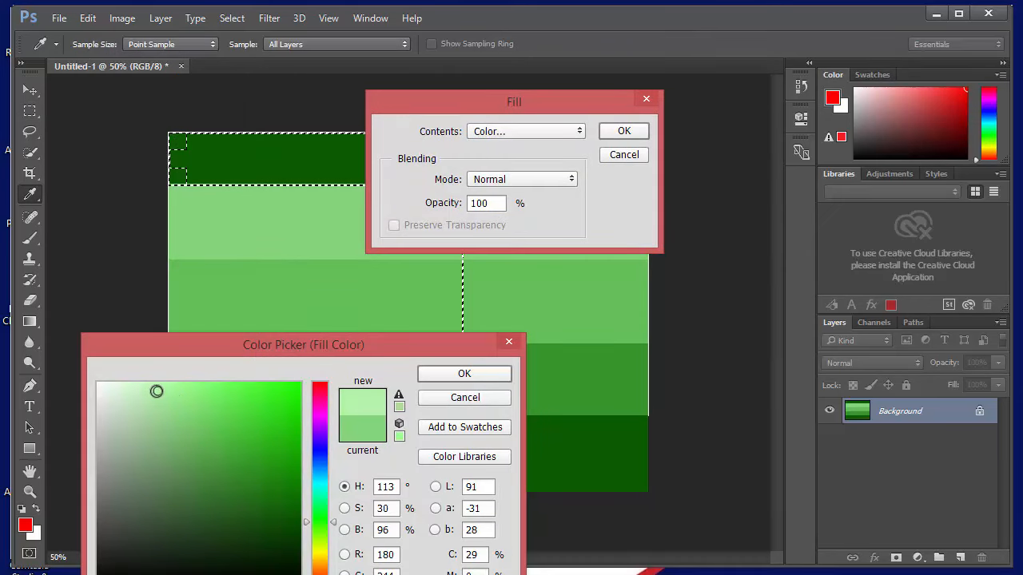
left_click(462, 374)
left_click(626, 132)
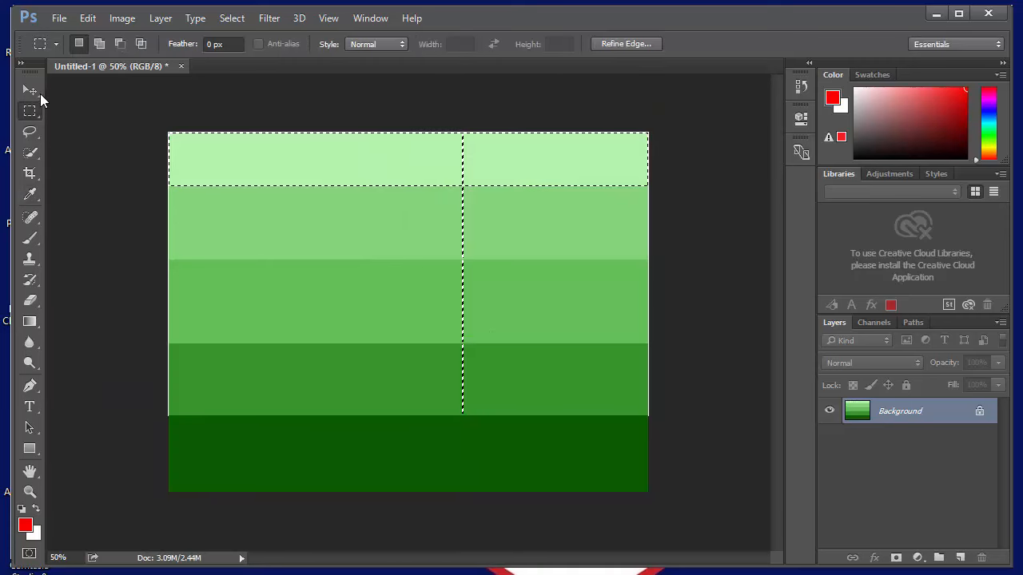
- Clear the selection, and minimise and restore the Photoshop window to refresh the canvas display
key("ctrl+d")
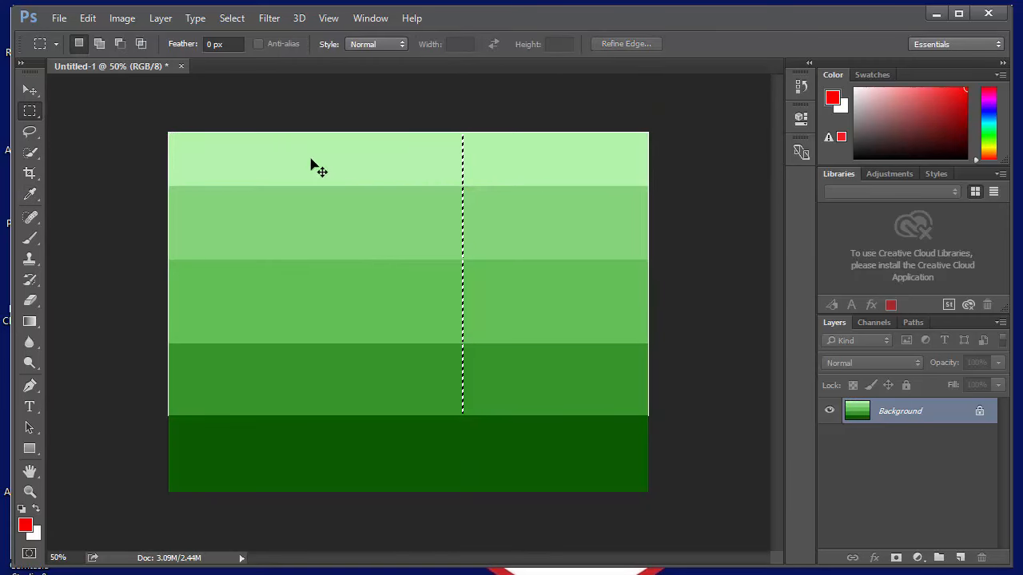
left_click(936, 14)
key("alt+Tab")
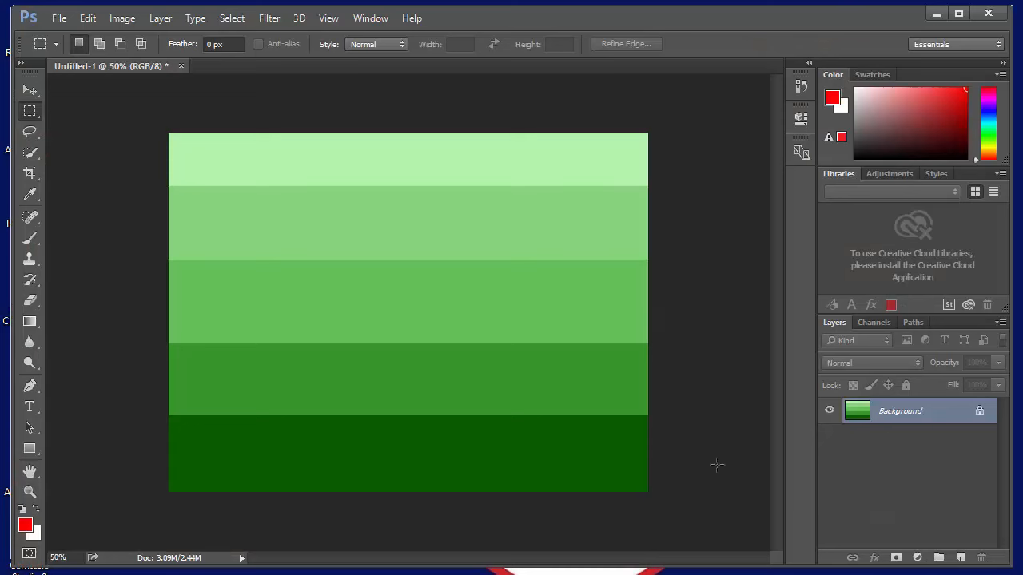